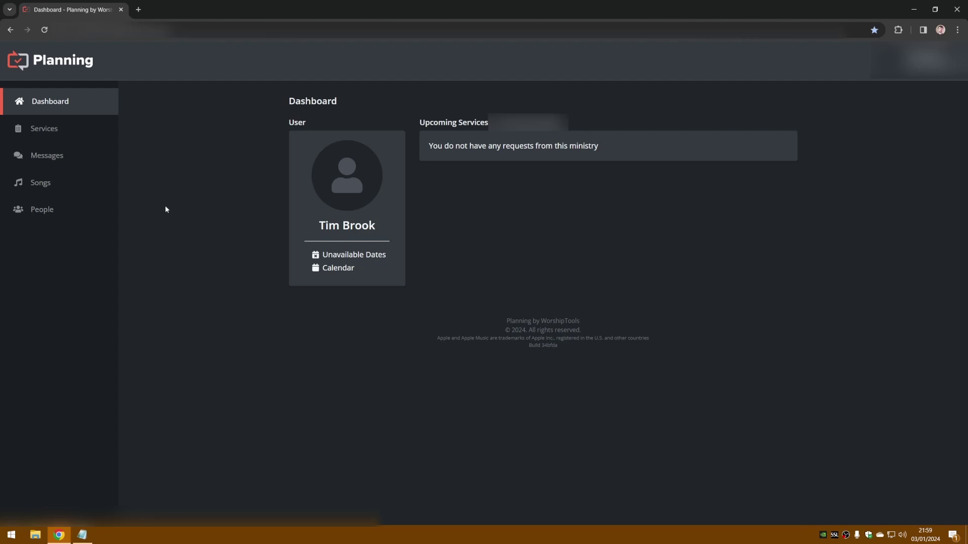
- Search the song library for "amazing" and open the song Amazing Grace
{"action": "left_click", "coordinate": [38, 183]}
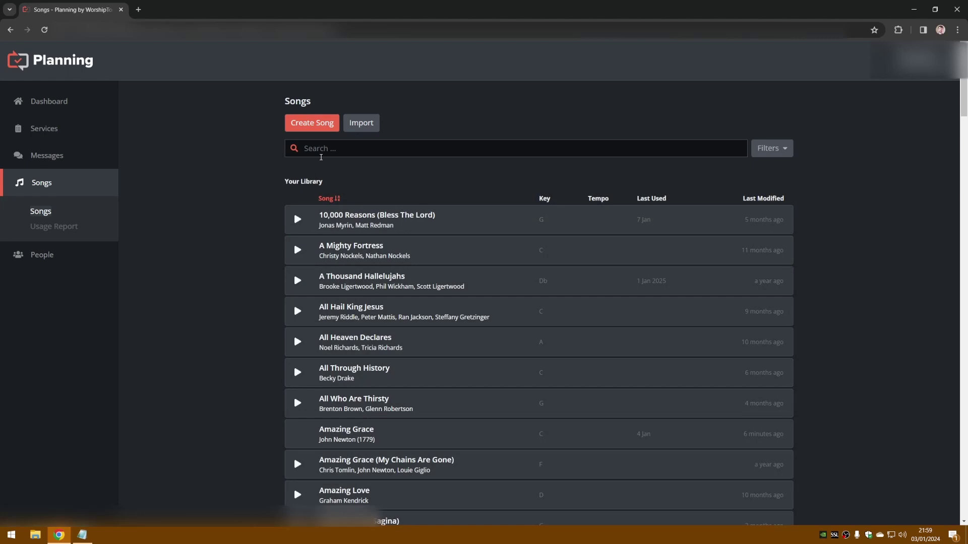
{"action": "left_click", "coordinate": [322, 150]}
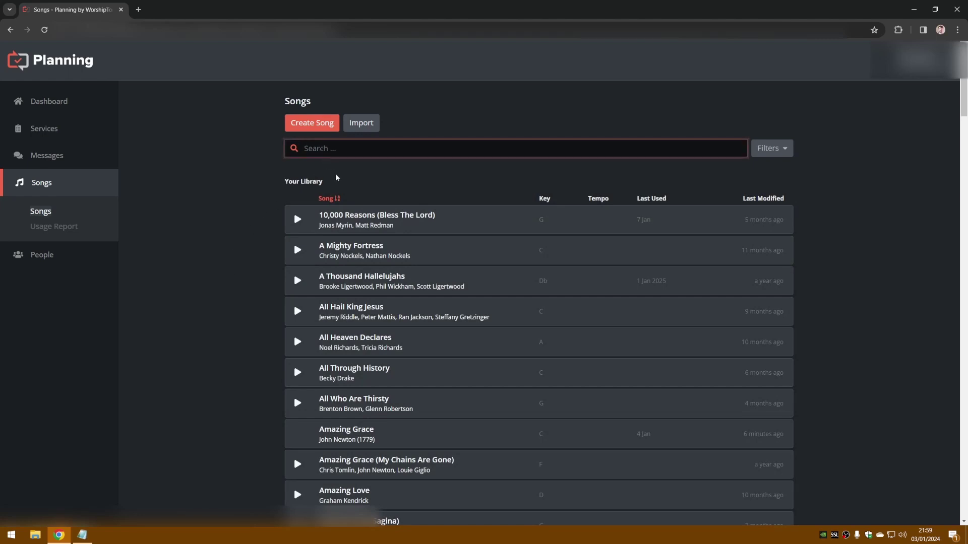
{"action": "type", "text": "amazing"}
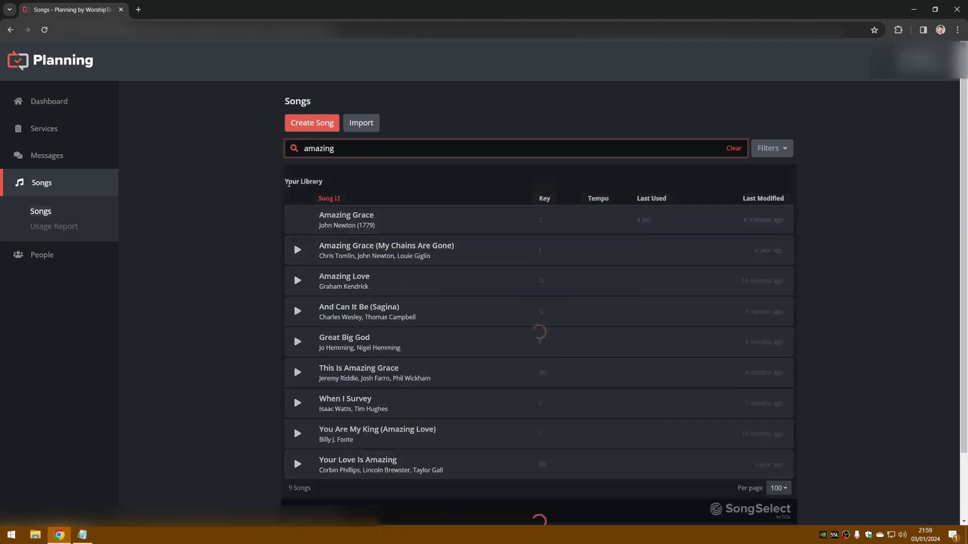
{"action": "left_click", "coordinate": [371, 218]}
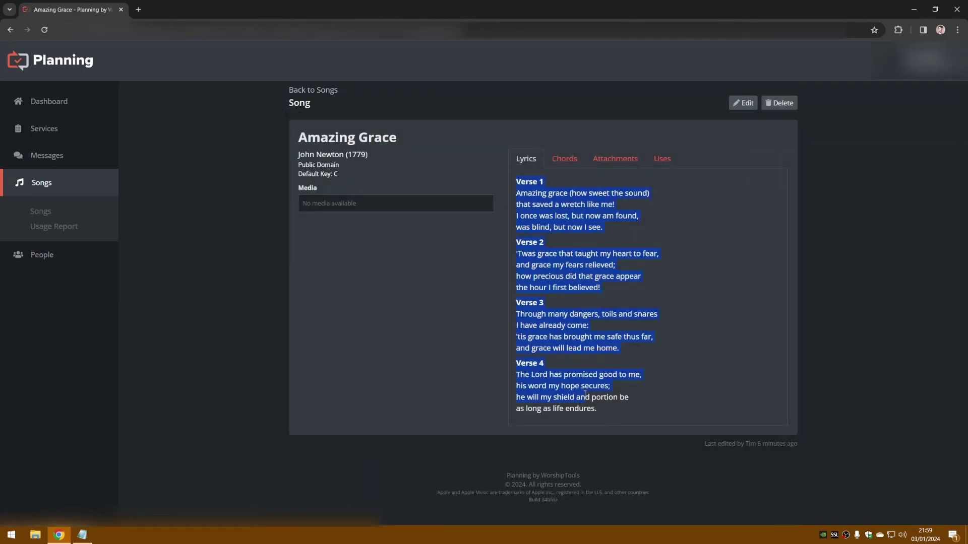
- Examine the song's chords, lyrics and default key
{"action": "left_click", "coordinate": [564, 159]}
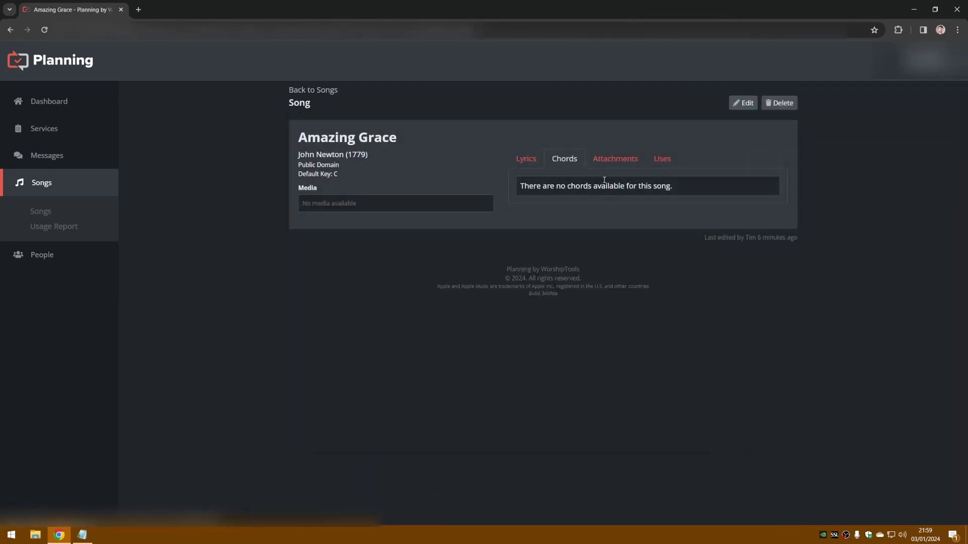
{"action": "left_click", "coordinate": [526, 159]}
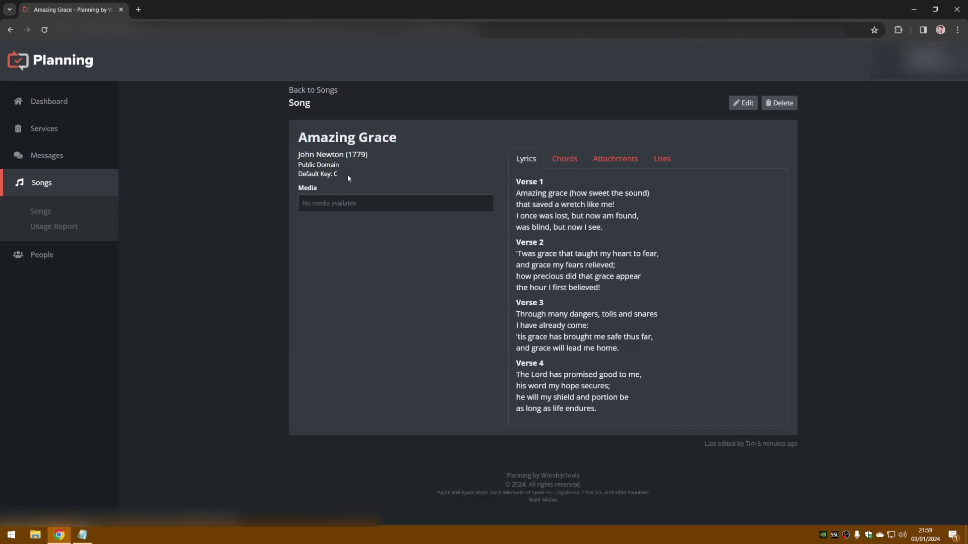
{"action": "left_click_drag", "start_coordinate": [347, 175], "coordinate": [297, 175]}
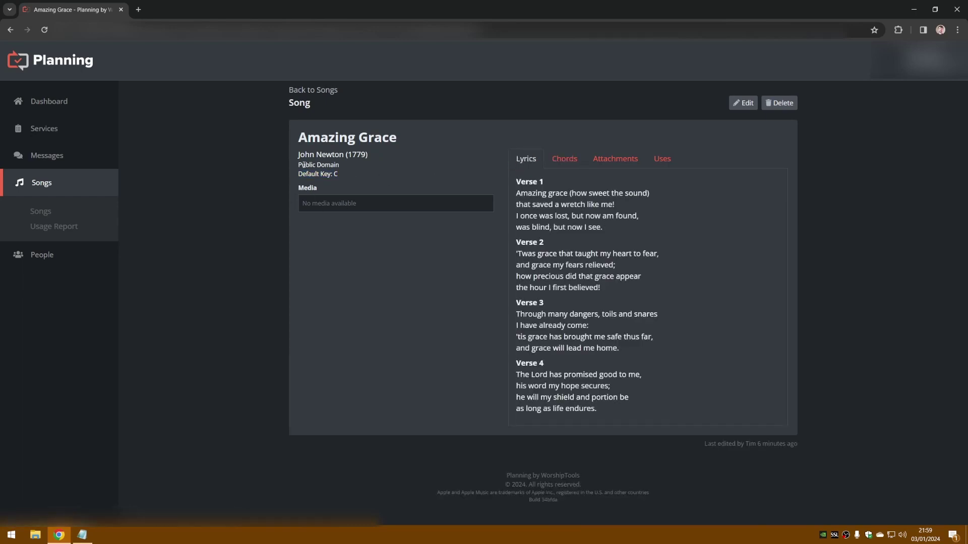
- Edit the song, setting its default key to F and its time signature to 4/4
{"action": "left_click", "coordinate": [741, 104]}
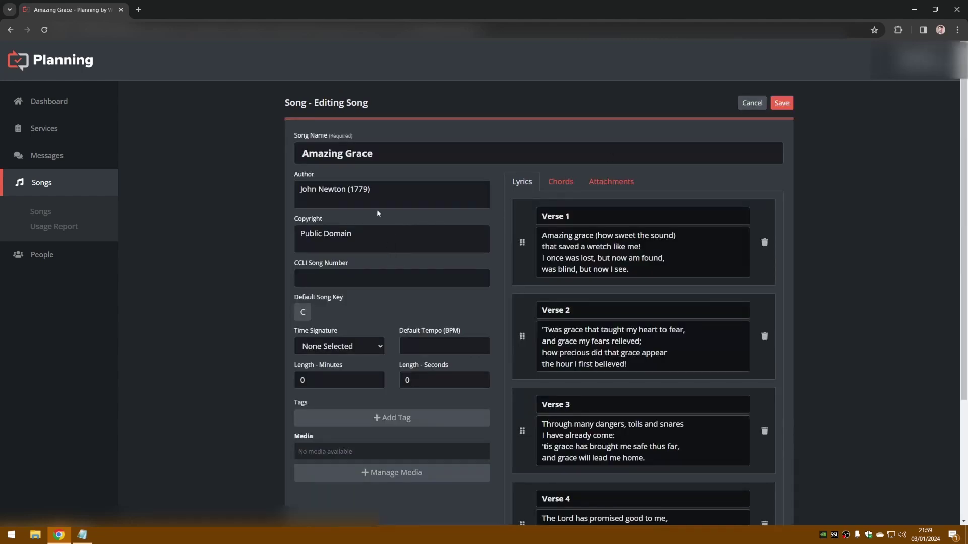
{"action": "scroll", "coordinate": [378, 303], "scroll_direction": "down", "scroll_amount": 1}
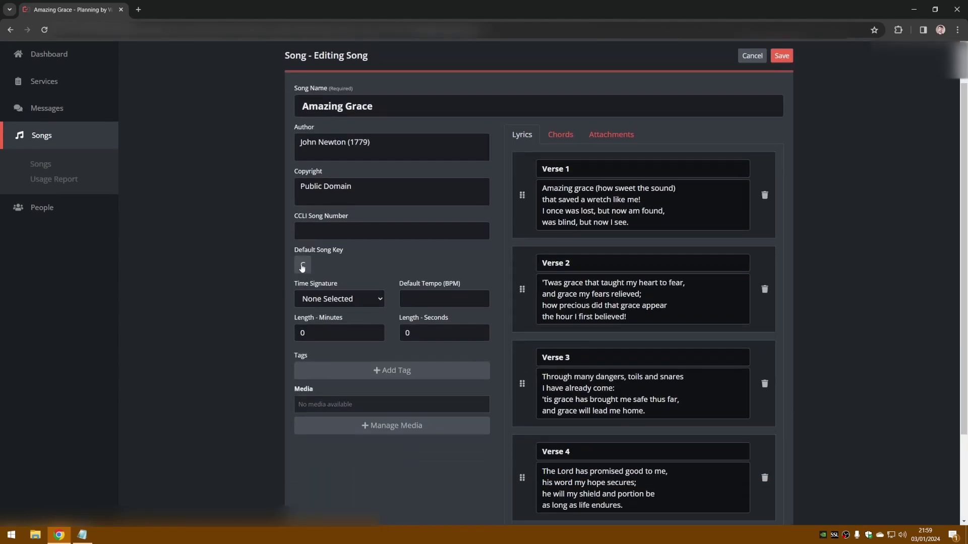
{"action": "left_click", "coordinate": [302, 266]}
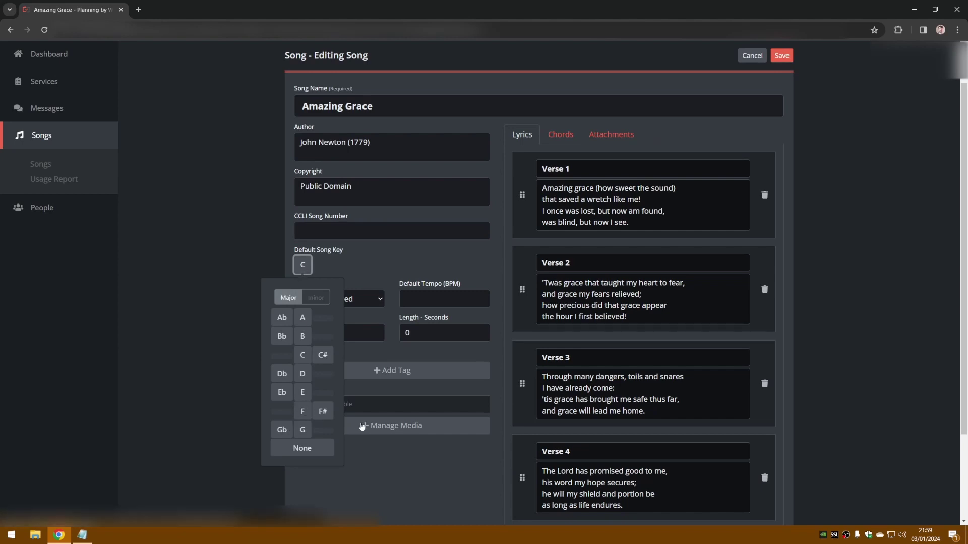
{"action": "left_click", "coordinate": [302, 411]}
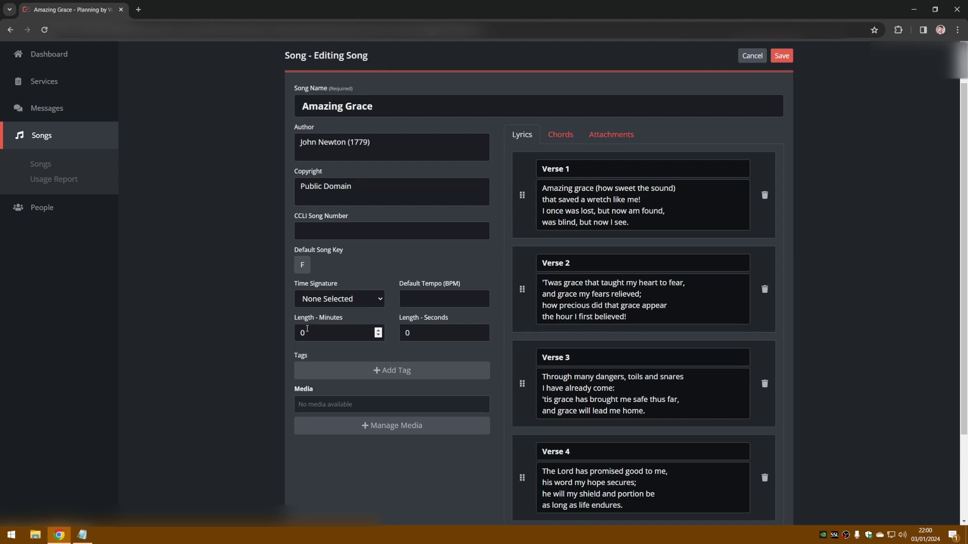
{"action": "left_click", "coordinate": [374, 300]}
{"action": "left_click", "coordinate": [378, 333]}
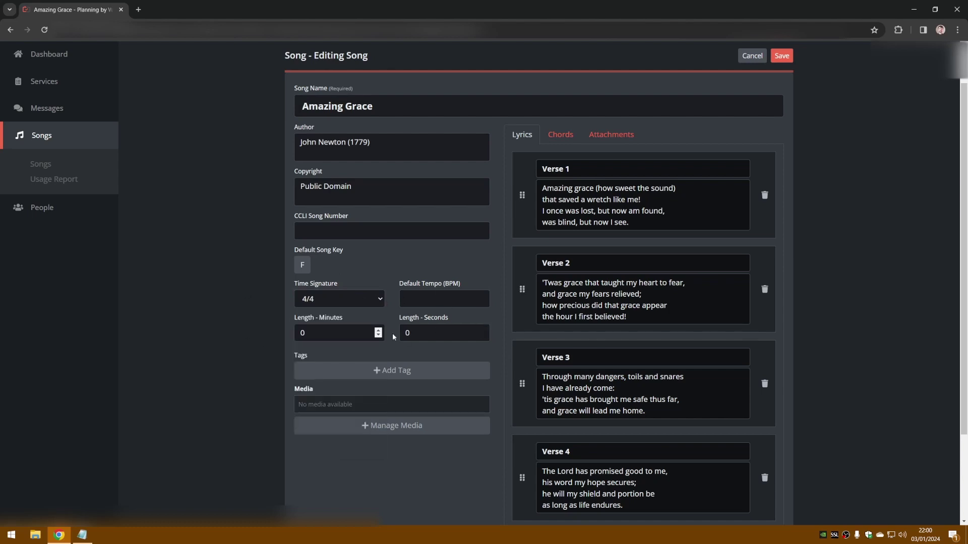
- Open the song's chords for editing and examine the ChordPro header tags and lyrics
{"action": "left_click", "coordinate": [559, 135]}
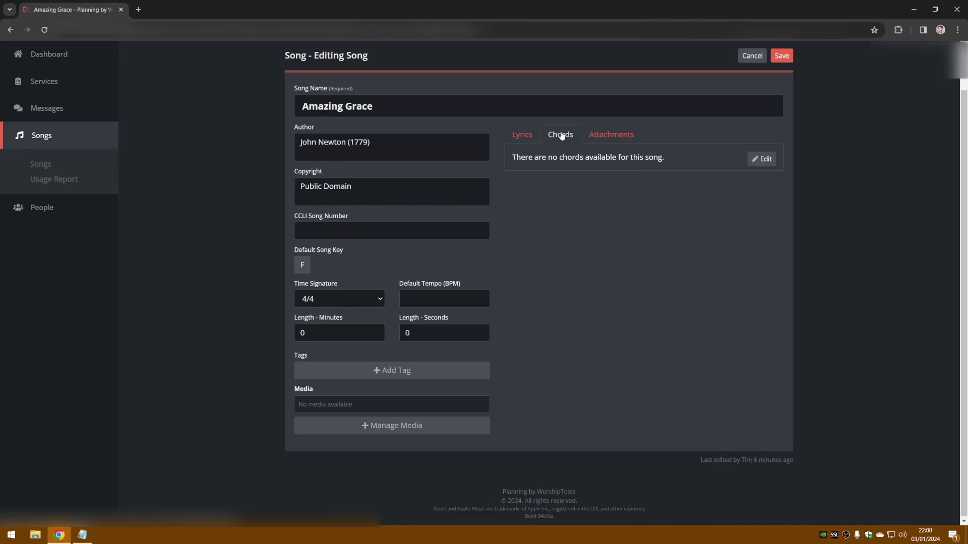
{"action": "left_click", "coordinate": [758, 159]}
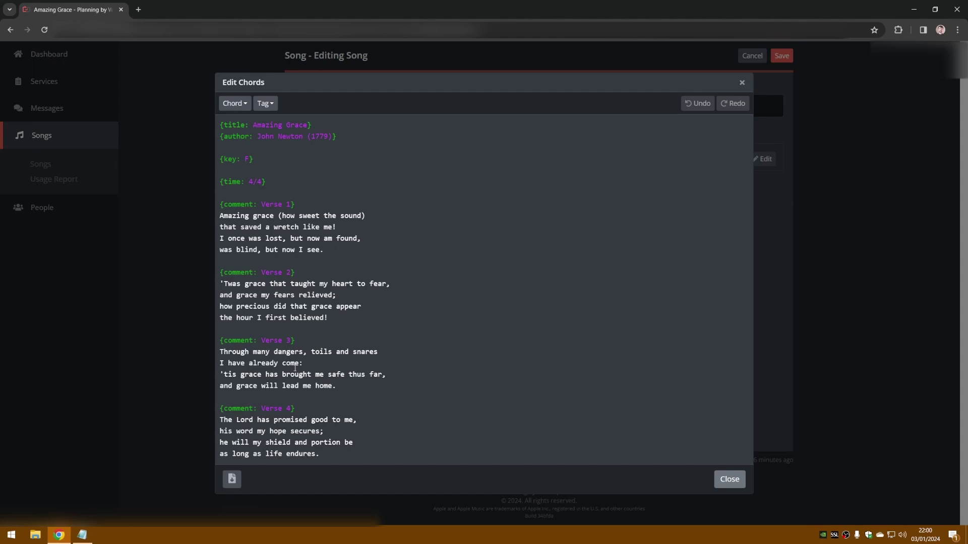
{"action": "left_click_drag", "start_coordinate": [324, 456], "coordinate": [225, 116]}
{"action": "left_click", "coordinate": [308, 171]}
{"action": "left_click_drag", "start_coordinate": [219, 125], "coordinate": [259, 220]}
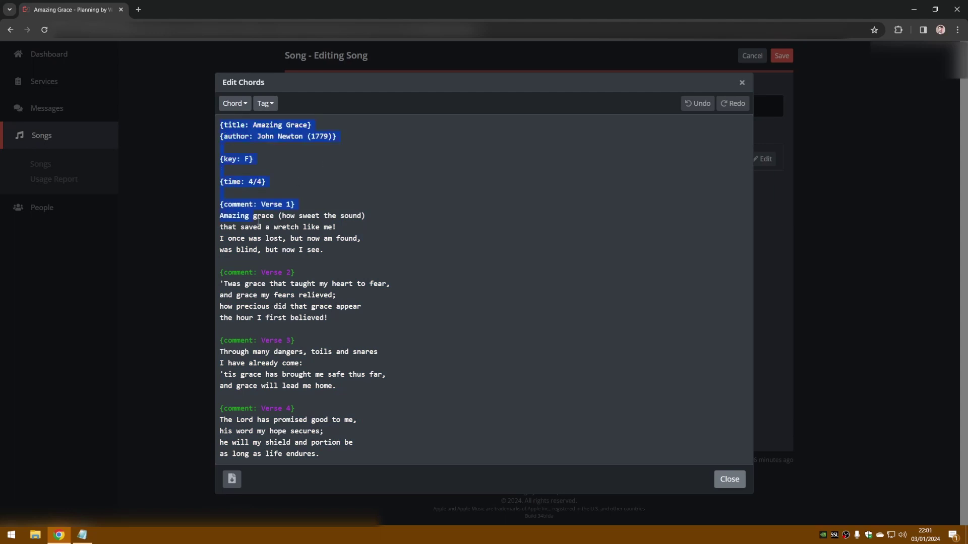
{"action": "left_click_drag", "start_coordinate": [352, 266], "coordinate": [354, 258]}
{"action": "left_click", "coordinate": [353, 250]}
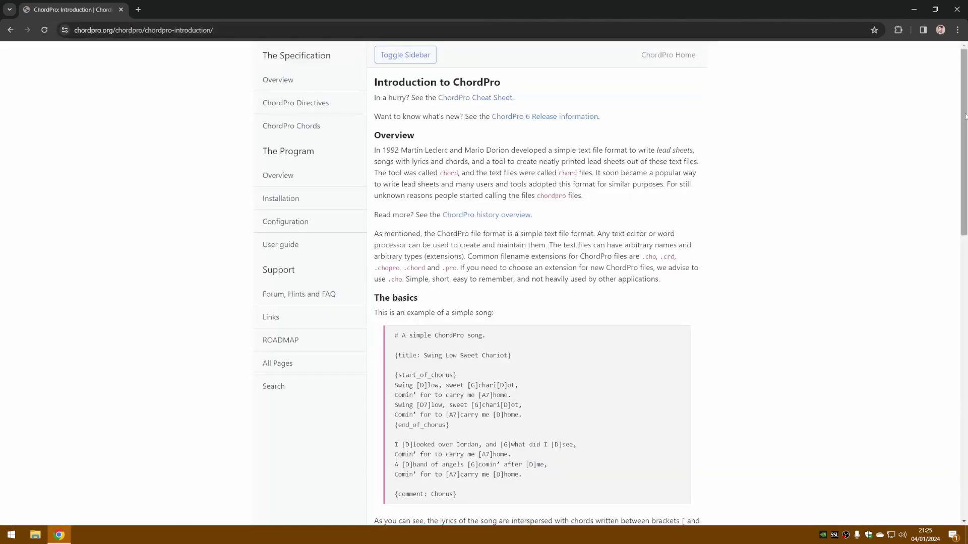
- Read the ChordPro introduction page and examine the verse comment tags in the song's chord text
{"action": "left_click_drag", "start_coordinate": [965, 117], "coordinate": [962, 360]}
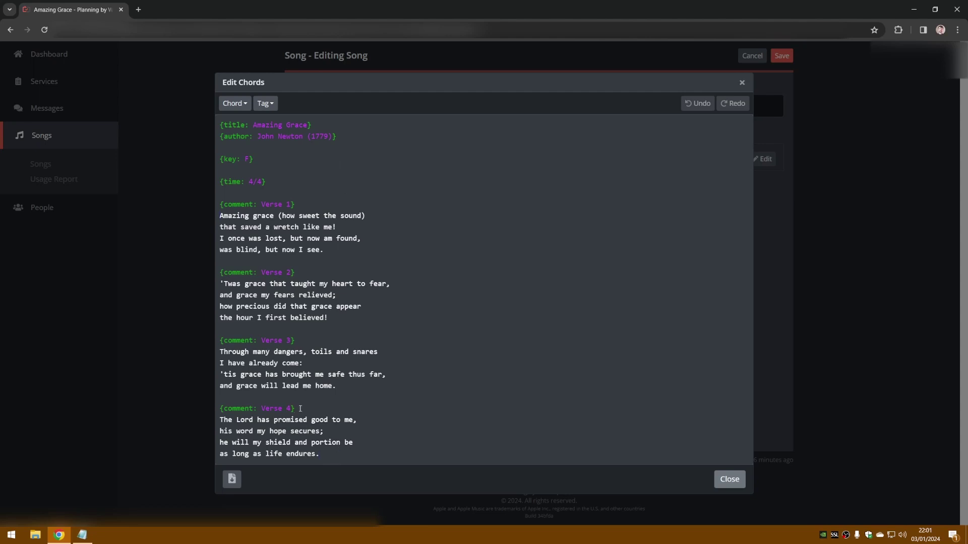
{"action": "left_click_drag", "start_coordinate": [300, 408], "coordinate": [219, 409]}
{"action": "left_click_drag", "start_coordinate": [295, 340], "coordinate": [211, 342]}
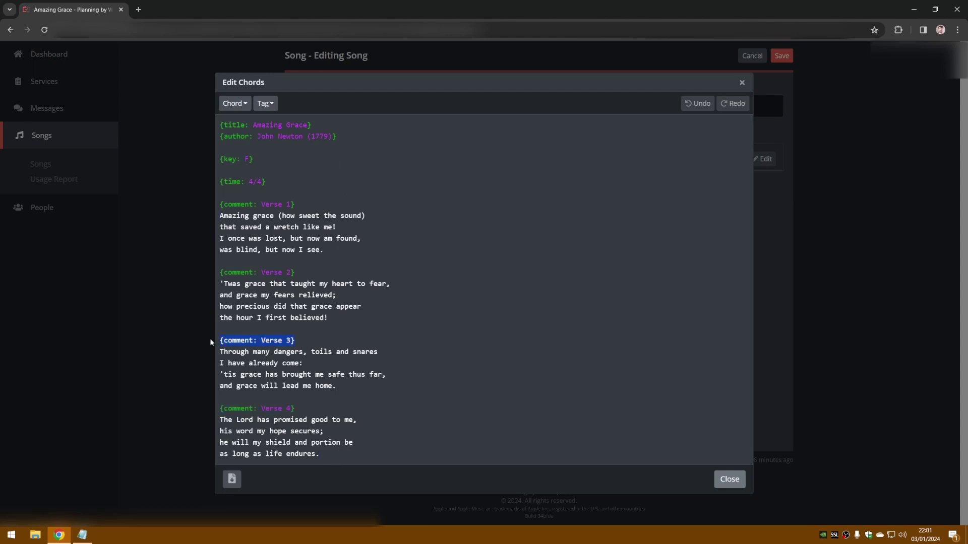
{"action": "left_click", "coordinate": [309, 341]}
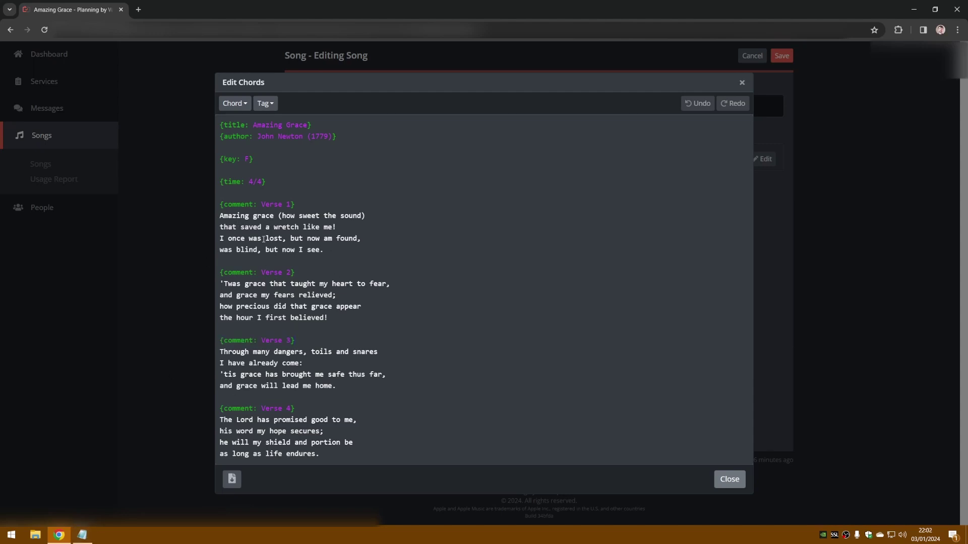
- Copy the [F] chord from the Notepad notes and insert it after "A-" in the first line of Verse 1
{"action": "left_click", "coordinate": [83, 535]}
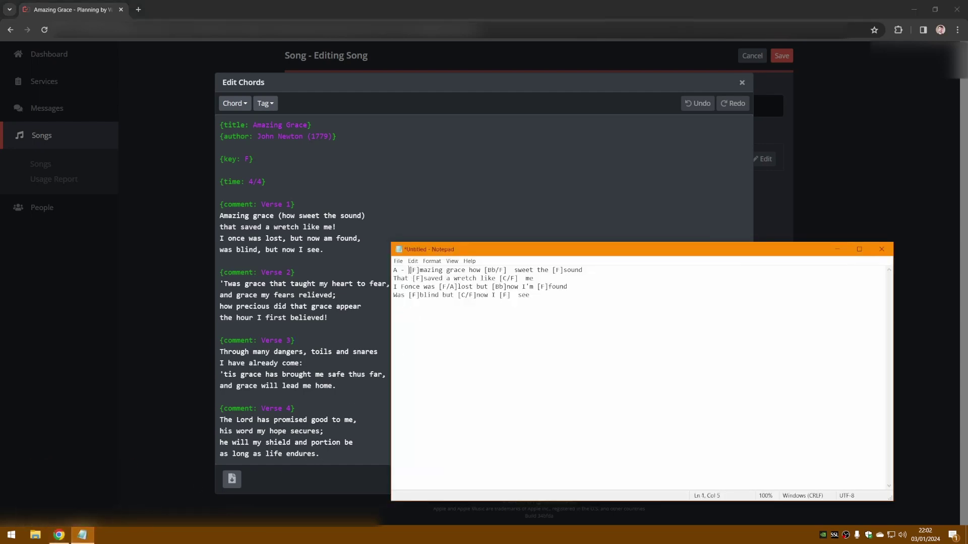
{"action": "left_click_drag", "start_coordinate": [408, 271], "coordinate": [419, 270]}
{"action": "key", "text": "ctrl+c"}
{"action": "left_click", "coordinate": [224, 216]}
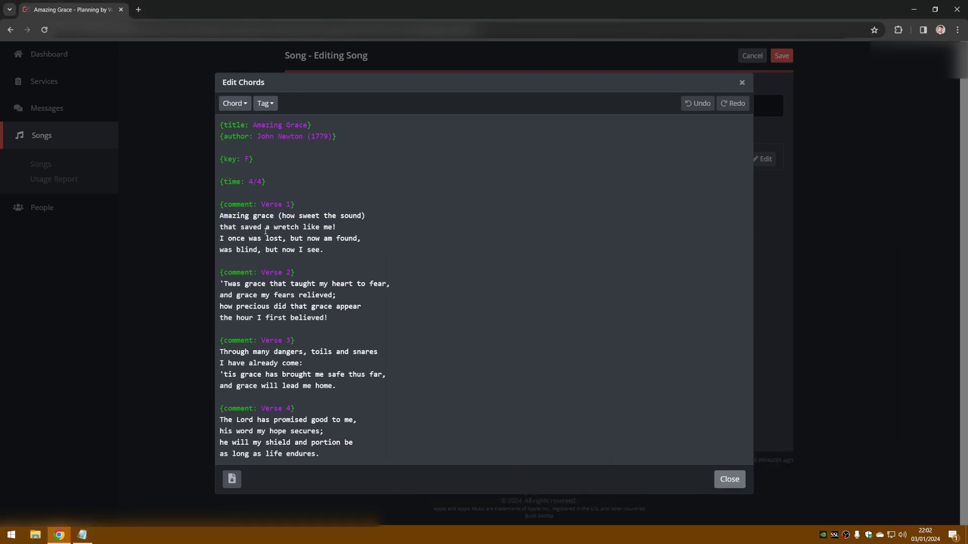
{"action": "type", "text": "-"}
{"action": "key", "text": "ctrl+v"}
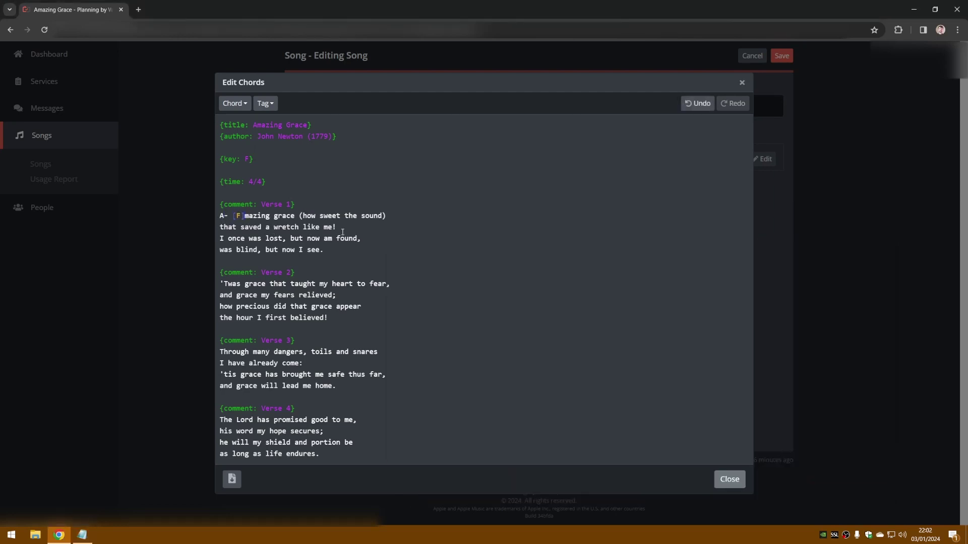
- Adjust the spacing around the hyphen so that Verse 1 begins with "A - [F]mazing"
{"action": "mouse_move", "coordinate": [234, 215]}
{"action": "left_mouse_down"}
{"action": "mouse_move", "coordinate": [246, 215]}
{"action": "mouse_move", "coordinate": [233, 217]}
{"action": "left_mouse_up"}
{"action": "left_click", "coordinate": [245, 216]}
{"action": "left_click", "coordinate": [247, 215]}
{"action": "left_click", "coordinate": [225, 216]}
{"action": "left_click_drag", "start_coordinate": [238, 217], "coordinate": [249, 214]}
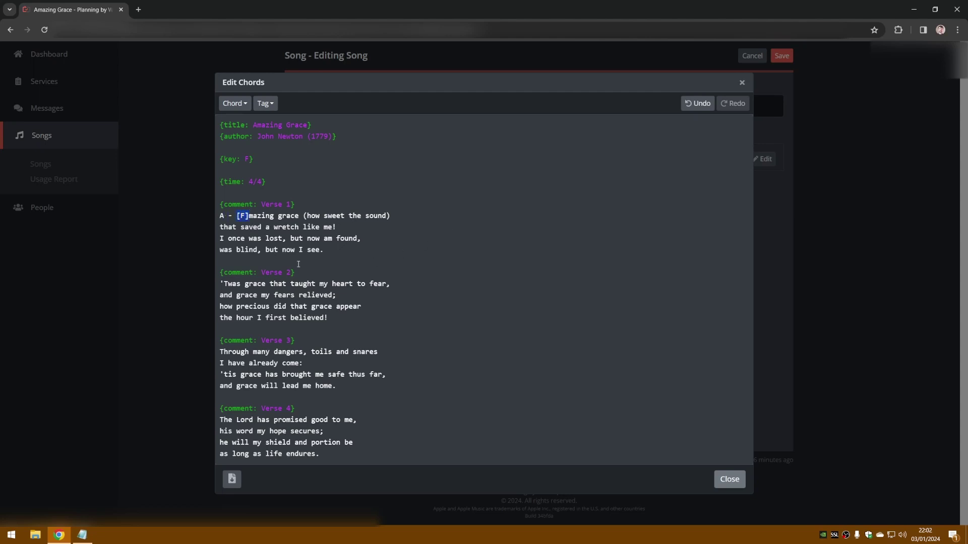
- Replace the Verse 1 lyrics with the full chorded version from the Notepad notes and close the chord editor
{"action": "mouse_move", "coordinate": [90, 537]}
{"action": "left_click", "coordinate": [248, 217]}
{"action": "mouse_move", "coordinate": [248, 216]}
{"action": "left_mouse_down"}
{"action": "mouse_move", "coordinate": [273, 217]}
{"action": "mouse_move", "coordinate": [249, 217]}
{"action": "left_mouse_up"}
{"action": "left_click", "coordinate": [251, 216]}
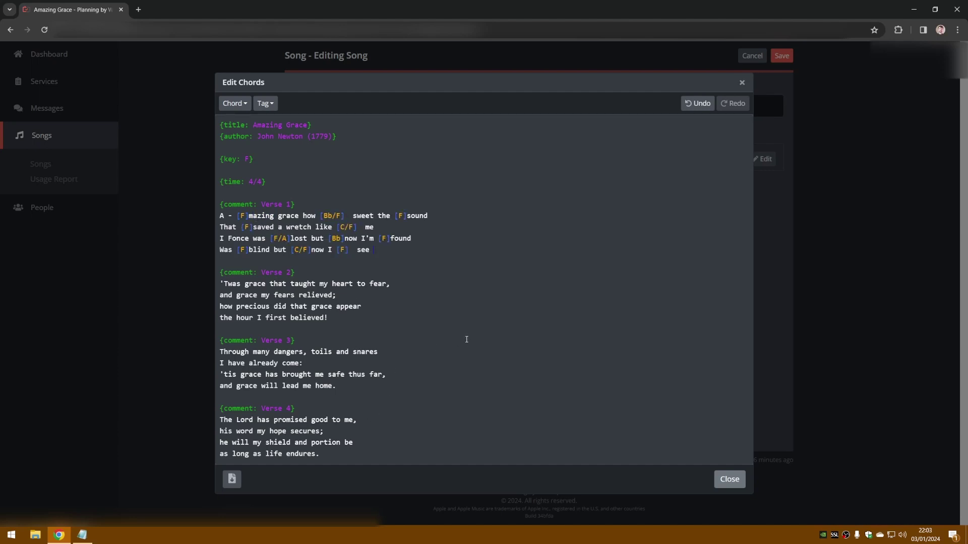
{"action": "left_click", "coordinate": [729, 479]}
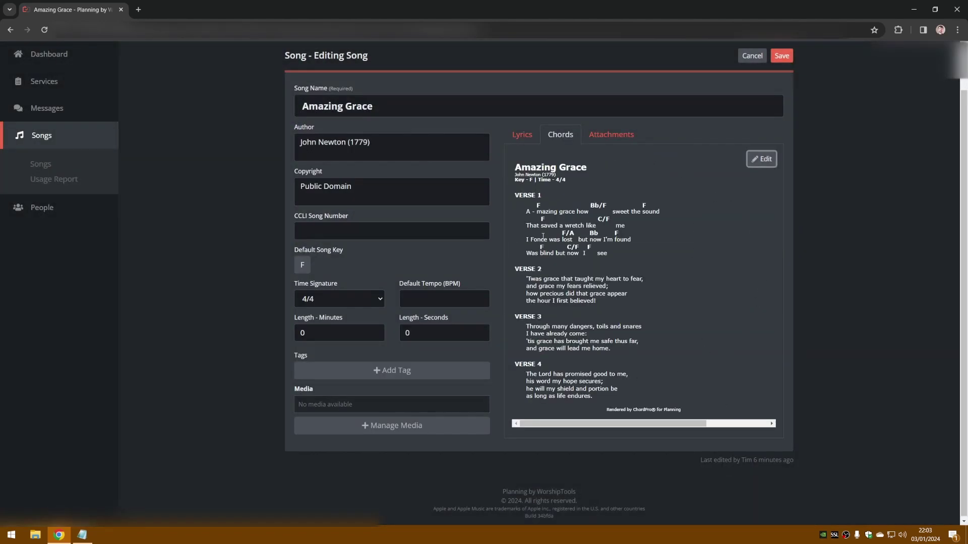
- Review the rendered chord chart, save the song changes and view the saved song's chords
{"action": "left_click", "coordinate": [538, 204]}
{"action": "scroll", "coordinate": [718, 246], "scroll_direction": "down", "scroll_amount": 1}
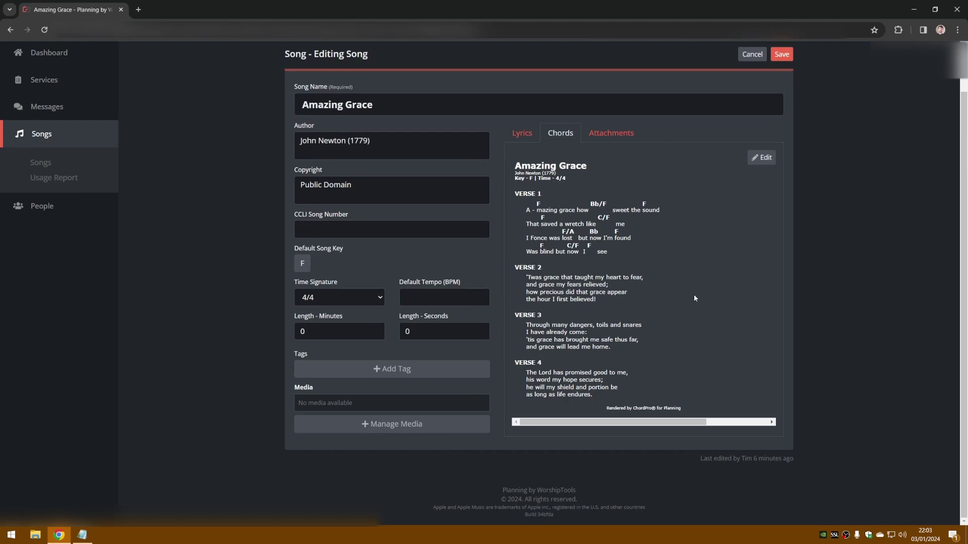
{"action": "scroll", "coordinate": [709, 214], "scroll_direction": "up", "scroll_amount": 2}
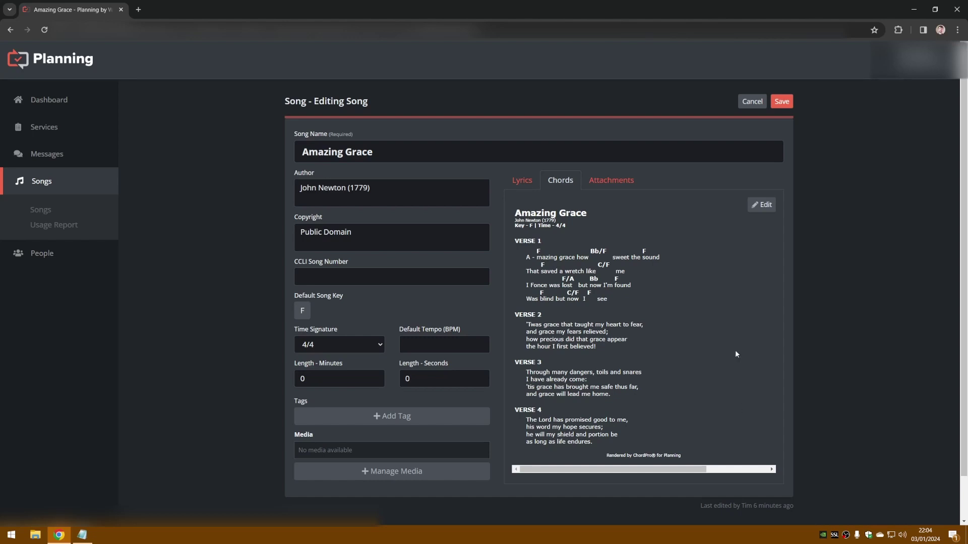
{"action": "left_click", "coordinate": [781, 102]}
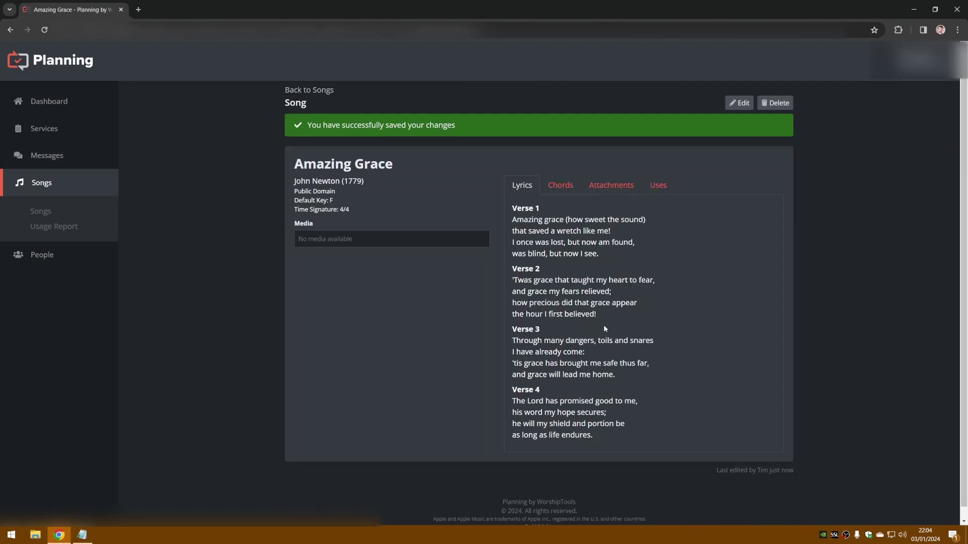
{"action": "left_click", "coordinate": [557, 187]}
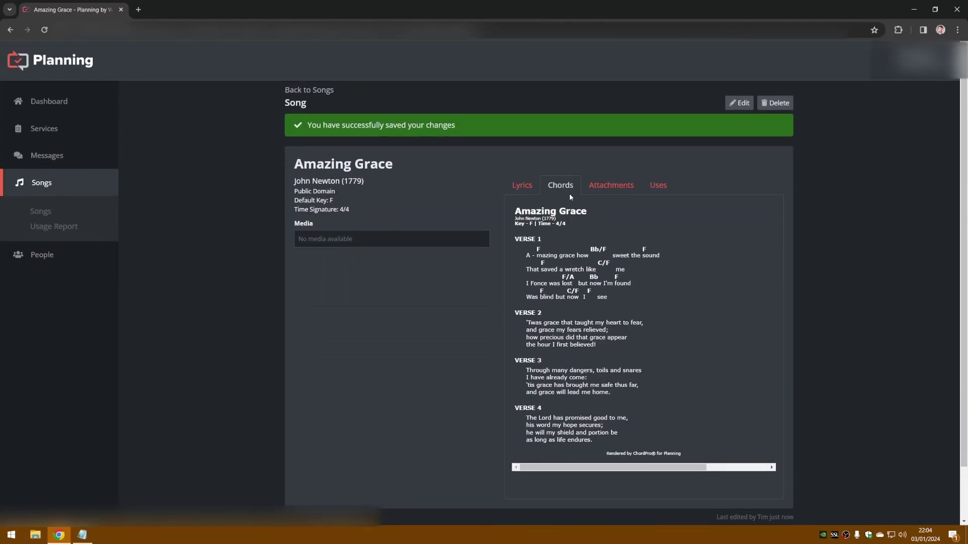
- Open the 4 Jan Other - Test service and view its songs in Music Stand
{"action": "left_click", "coordinate": [51, 130]}
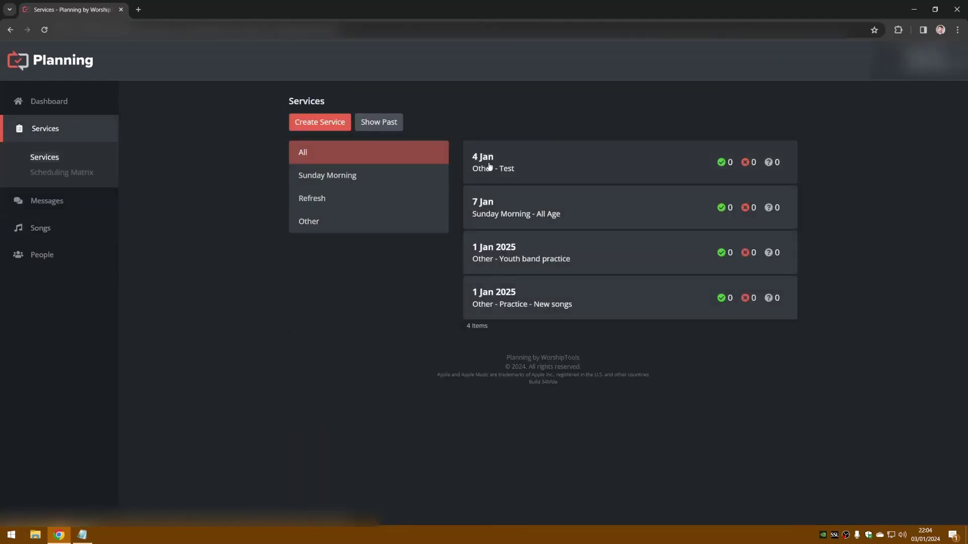
{"action": "left_click", "coordinate": [489, 166]}
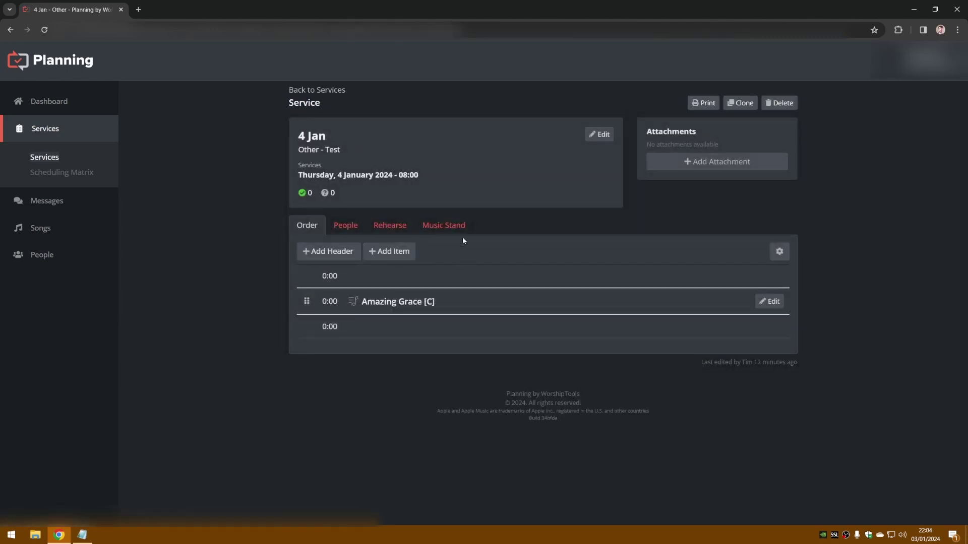
{"action": "left_click", "coordinate": [430, 226]}
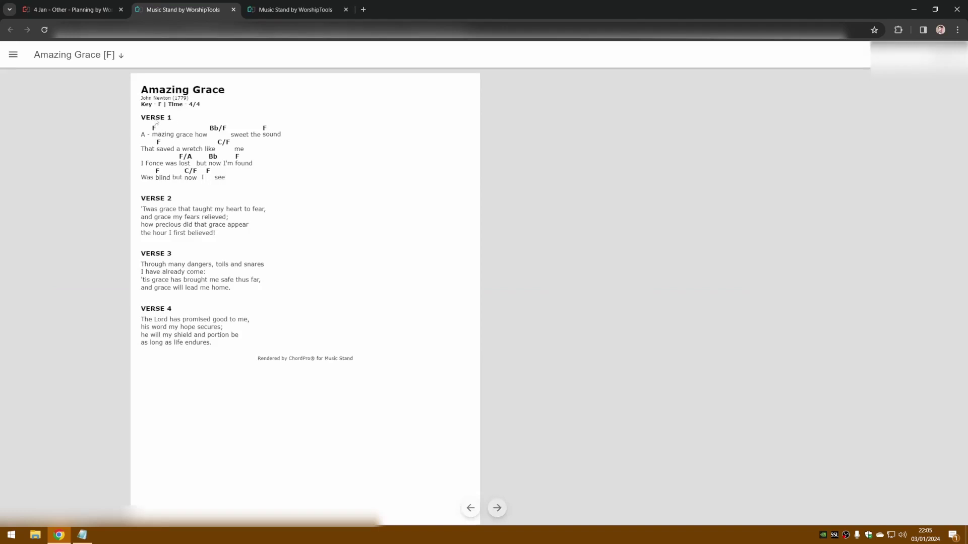
- Transpose the Amazing Grace chart to the key of C in its song settings
{"action": "left_click", "coordinate": [121, 56]}
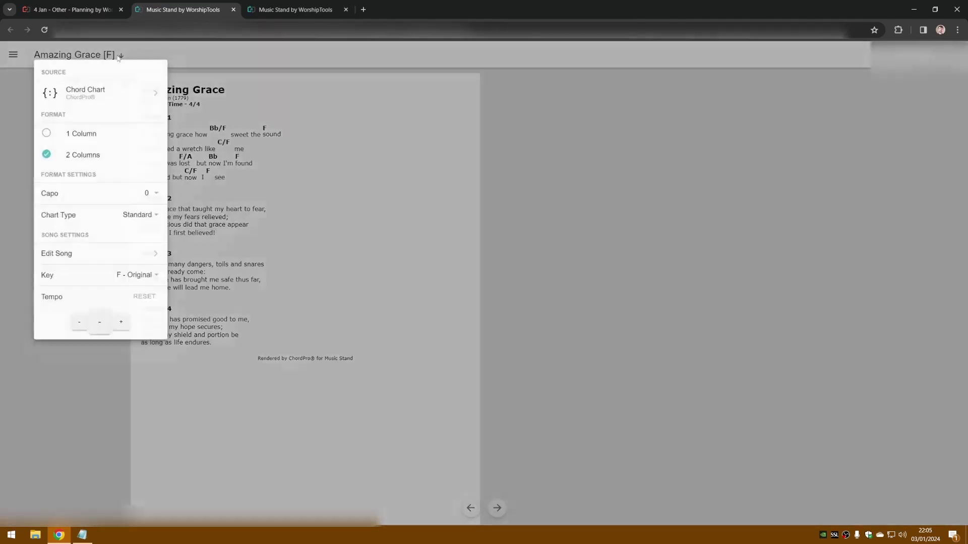
{"action": "left_click", "coordinate": [118, 59]}
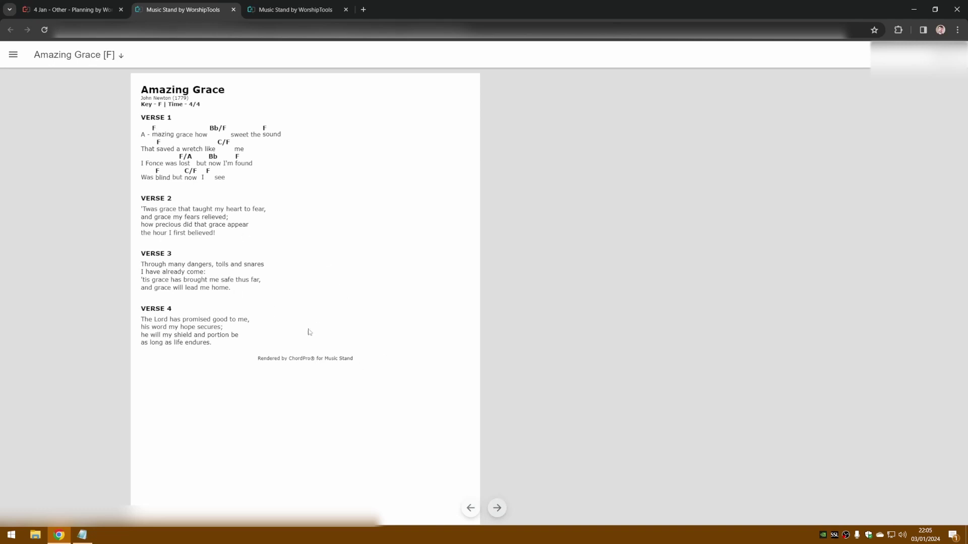
{"action": "left_click", "coordinate": [121, 57]}
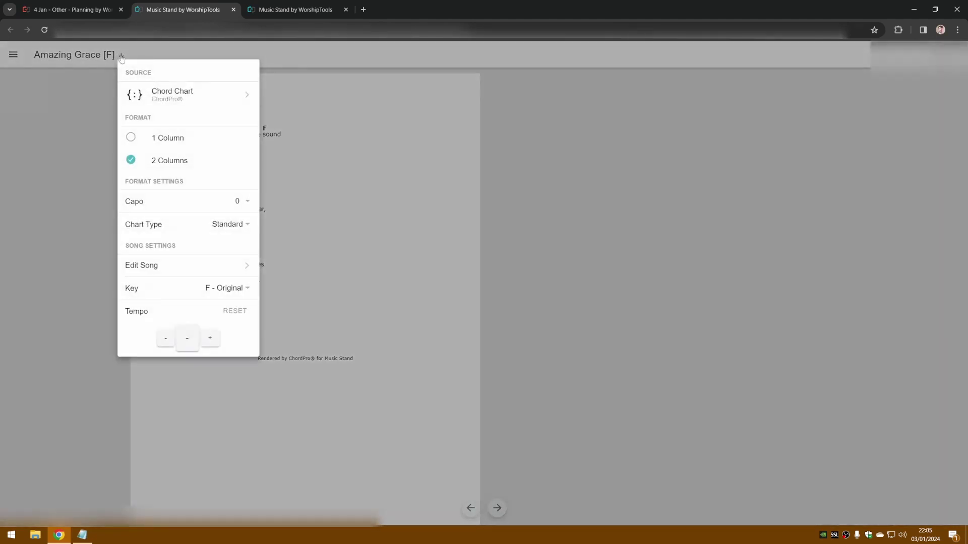
{"action": "left_click", "coordinate": [226, 295]}
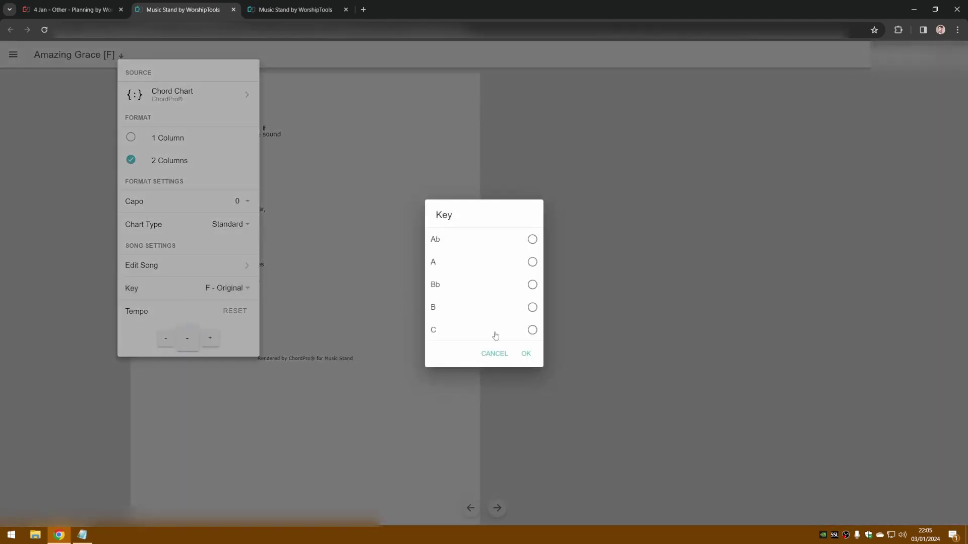
{"action": "left_click", "coordinate": [531, 330]}
{"action": "left_click", "coordinate": [526, 354]}
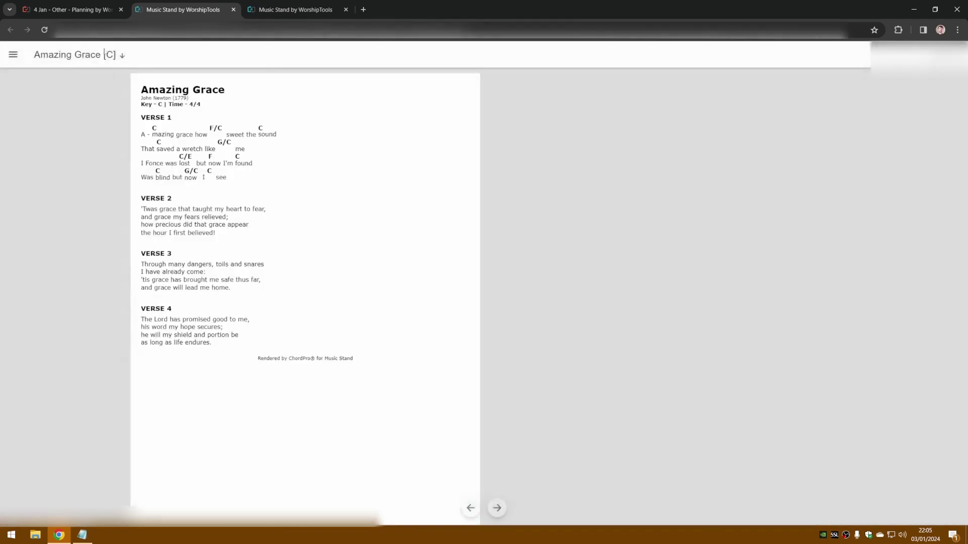
- Set the capo for the Amazing Grace chart to 5
{"action": "left_click", "coordinate": [119, 57]}
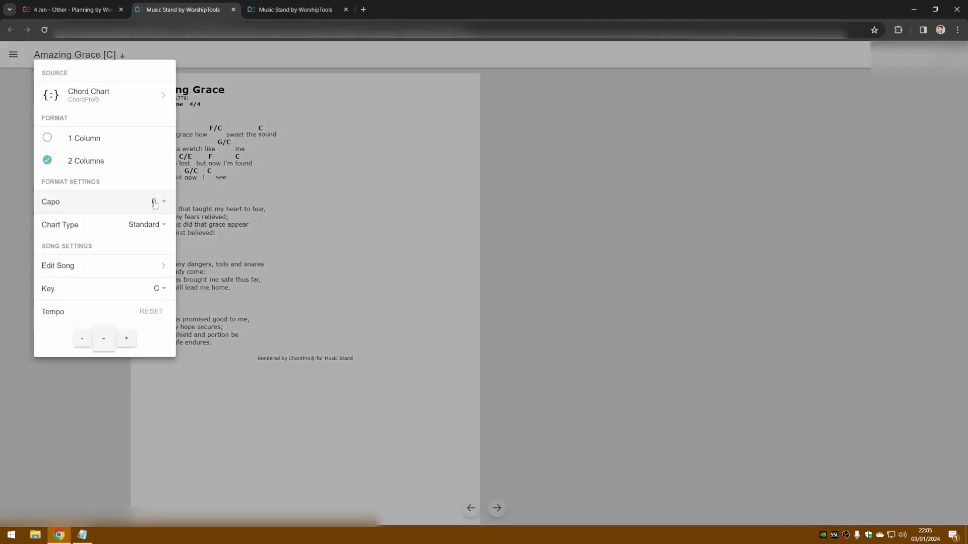
{"action": "left_click", "coordinate": [159, 204]}
{"action": "scroll", "coordinate": [484, 307], "scroll_direction": "down", "scroll_amount": 1}
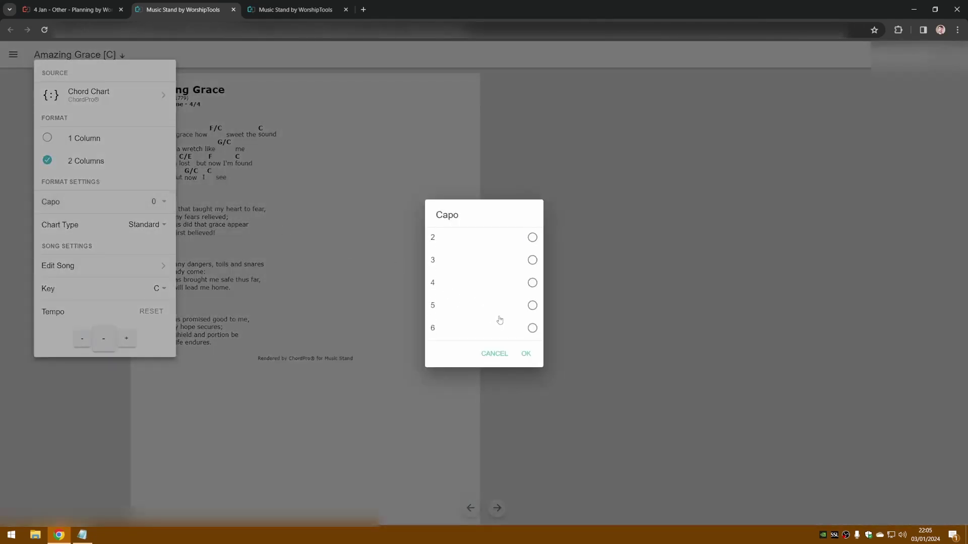
{"action": "left_click", "coordinate": [532, 307]}
{"action": "left_click", "coordinate": [524, 356]}
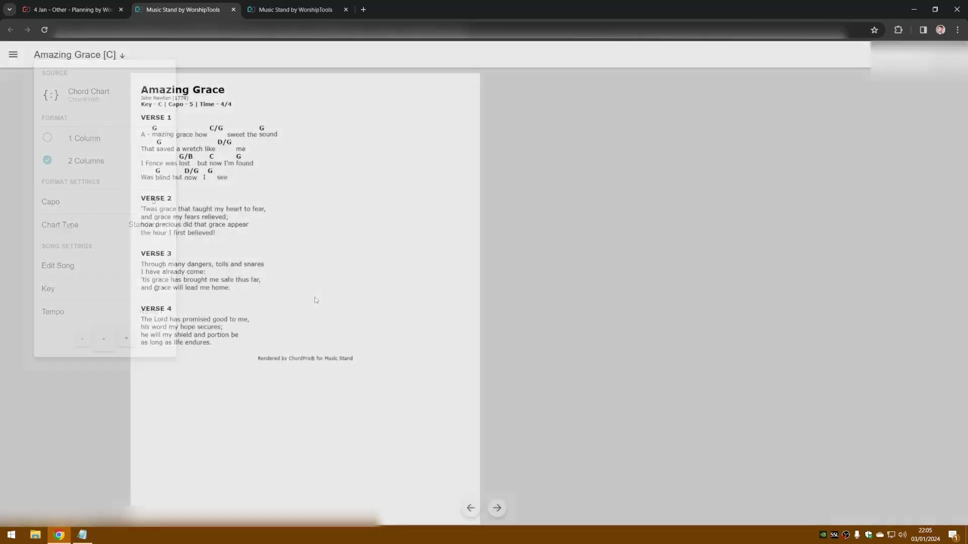